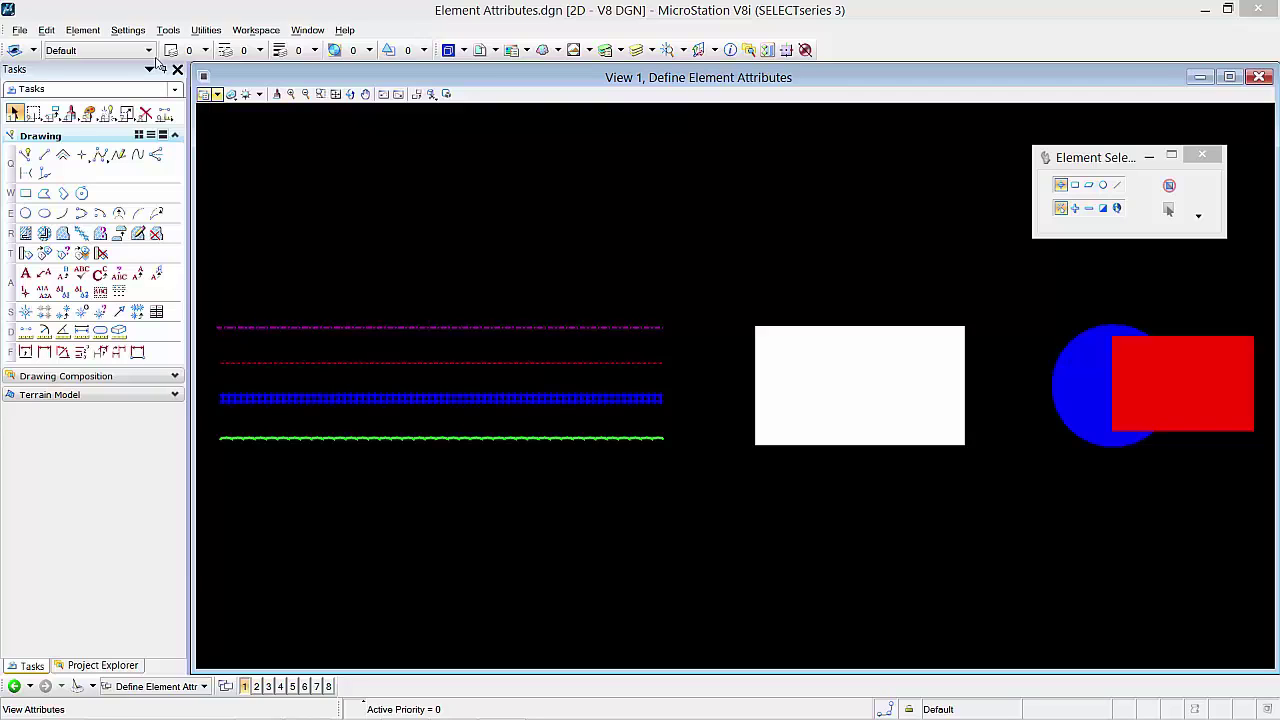
# - Drop down the Active Level list on the Attributes toolbar to view the available levels
pyautogui.click(125, 51)
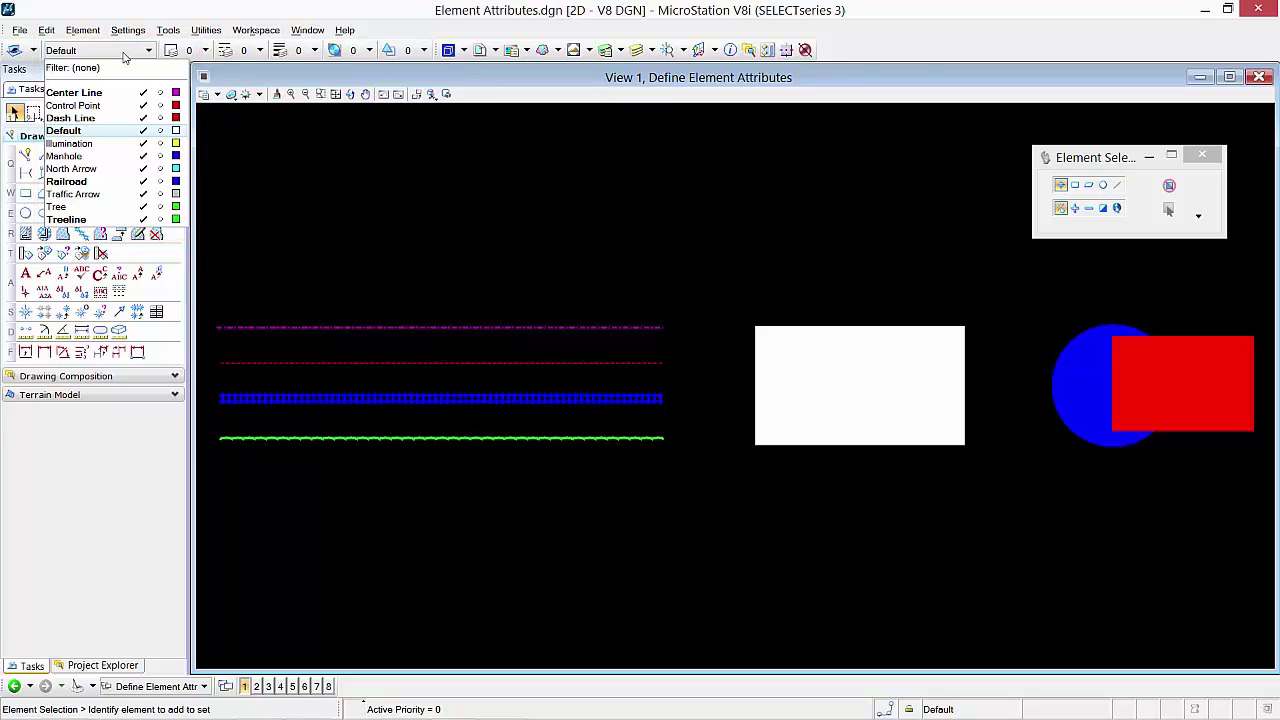
# - Close the level list and bring up the active colour palette, currently colour 0
pyautogui.click(336, 209)
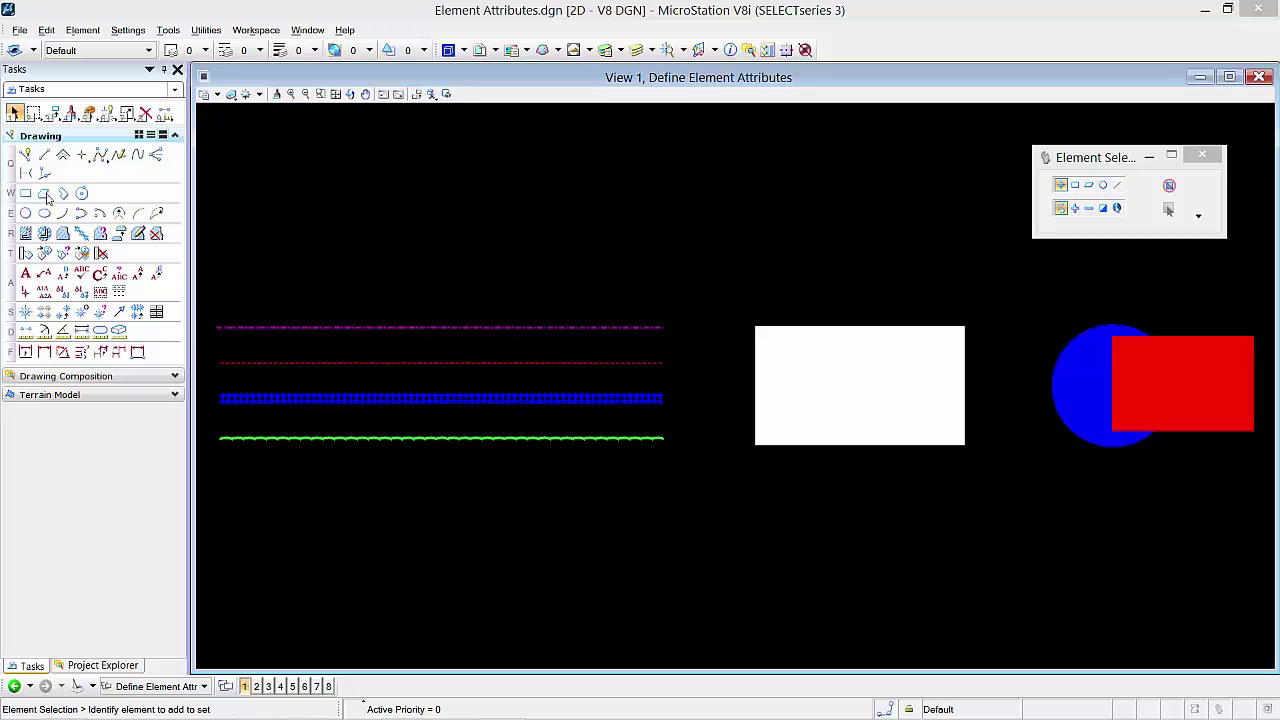
pyautogui.click(199, 51)
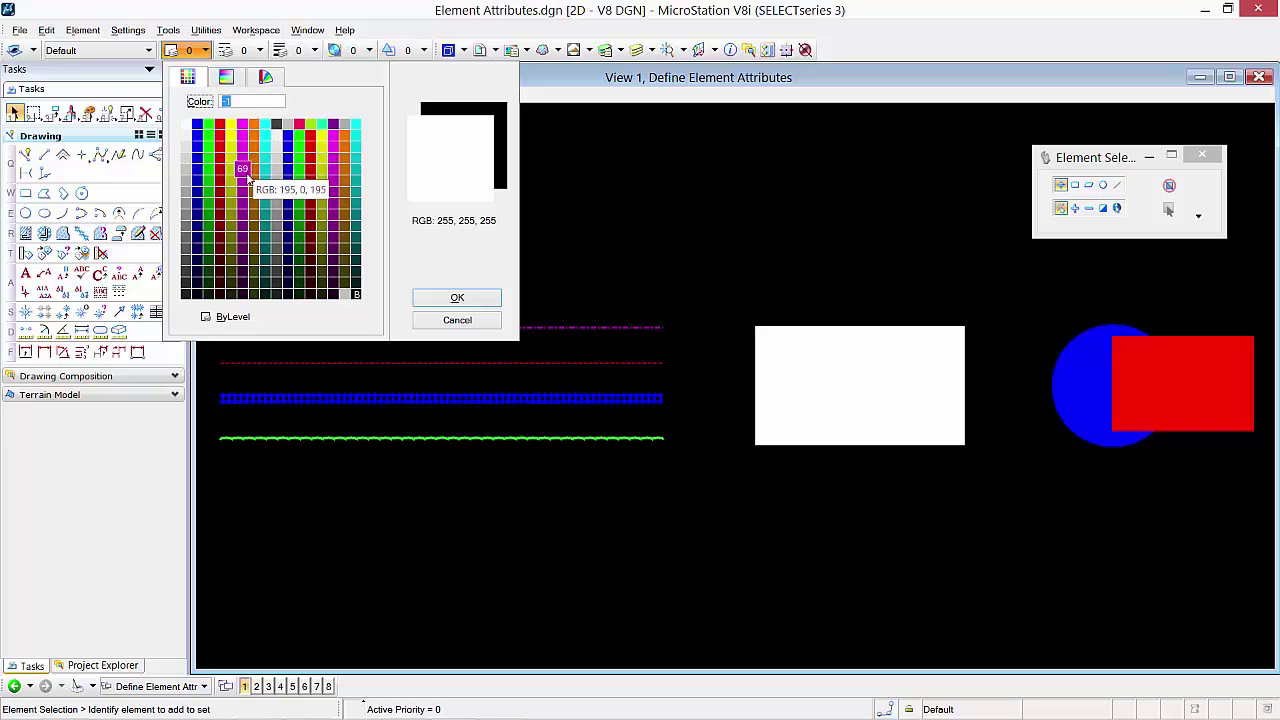
# - Browse the True Color and Color Book tabs, then close the chooser with colour 0 unchanged
pyautogui.click(232, 80)
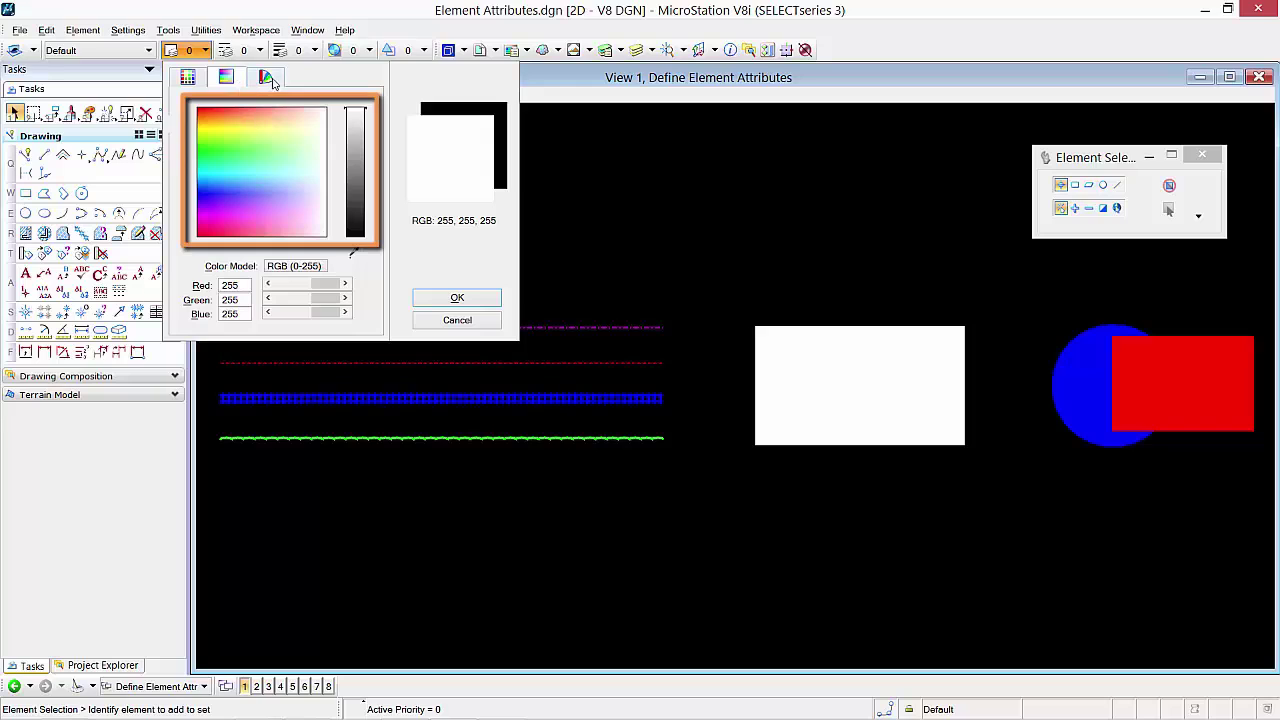
pyautogui.click(266, 78)
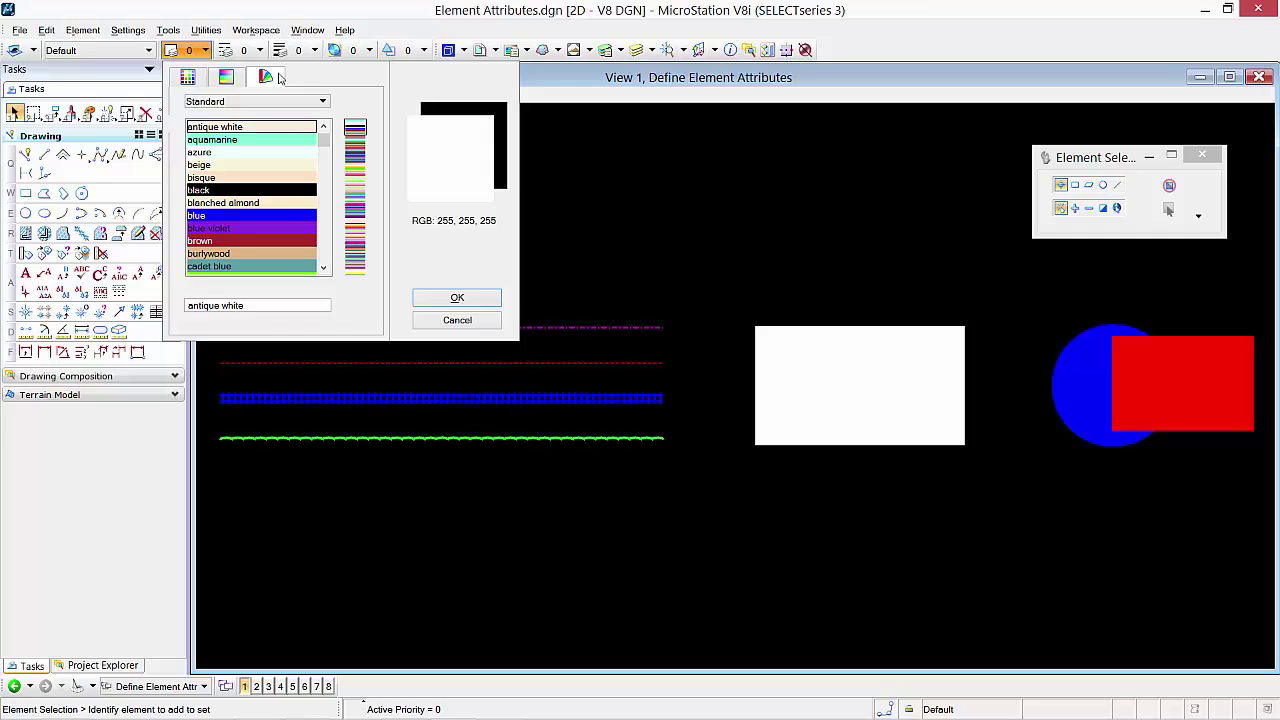
pyautogui.click(646, 206)
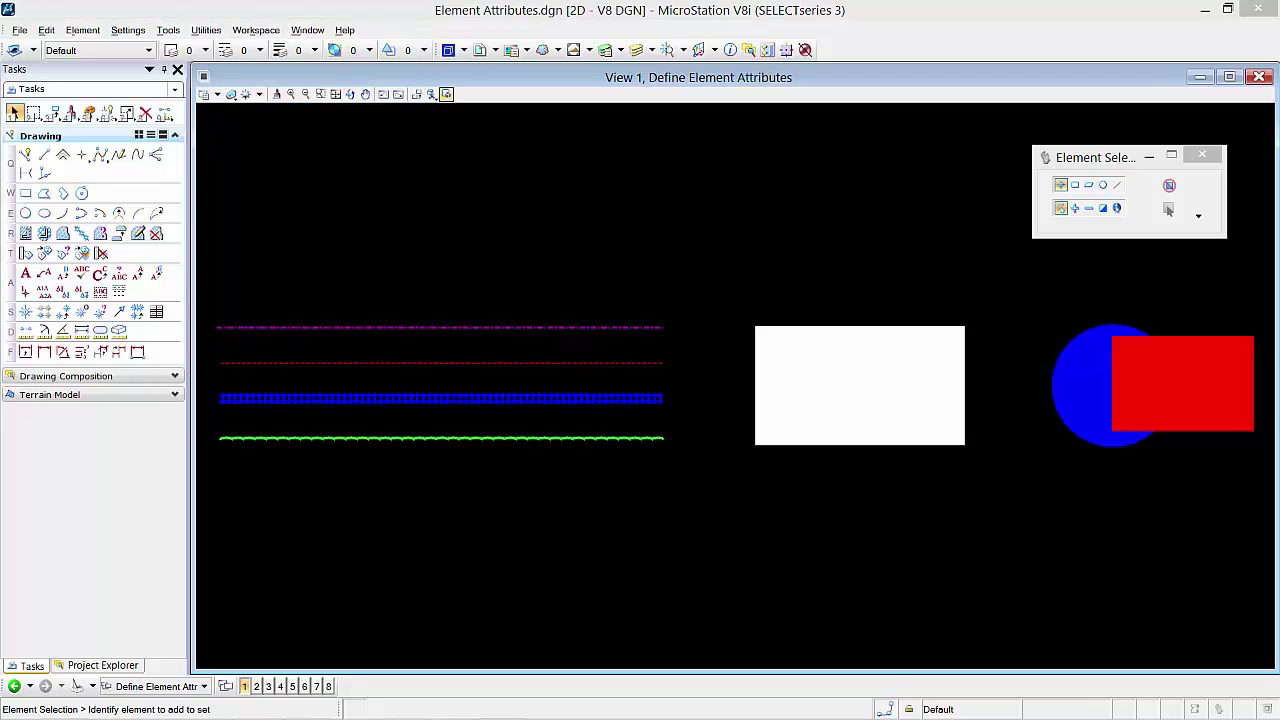
# - Look through the active line style list, then begin a Window Area zoom
pyautogui.click(251, 57)
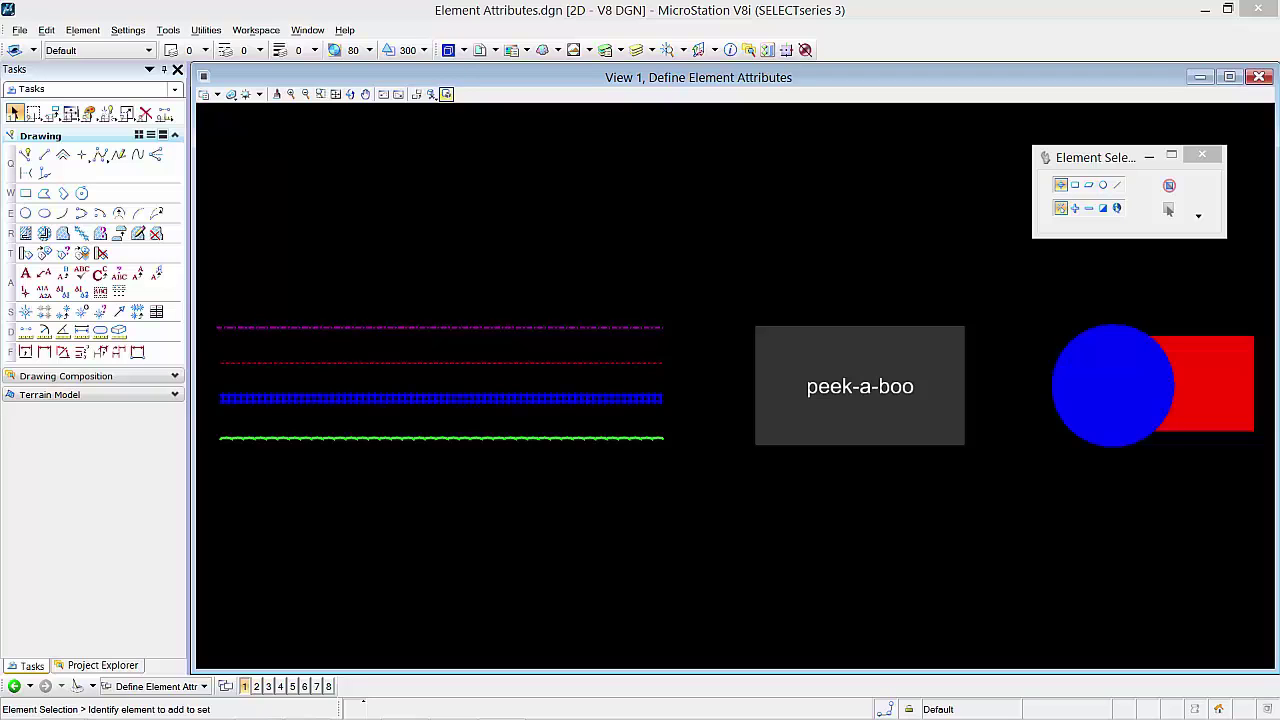
pyautogui.click(320, 94)
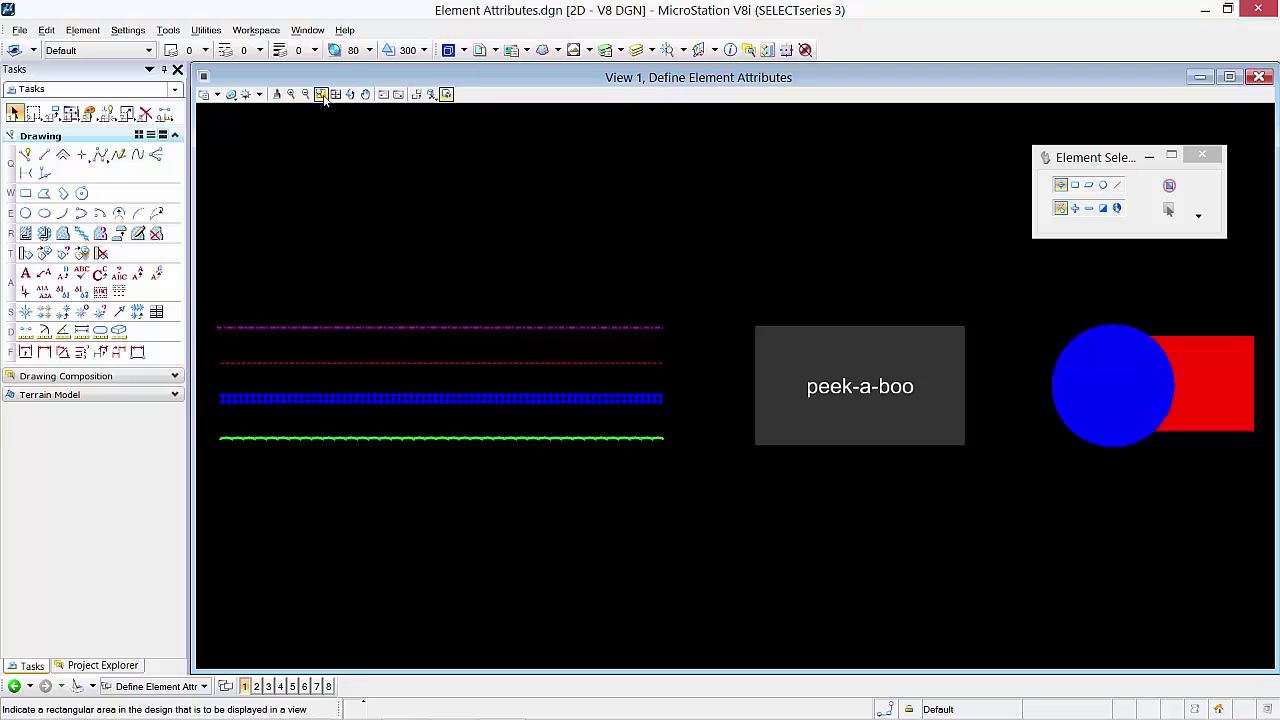
# - Zoom in on the dashed, dotted, ticked and scalloped lines with a window area and wheel zooming
pyautogui.click(697, 297)
pyautogui.click(371, 481)
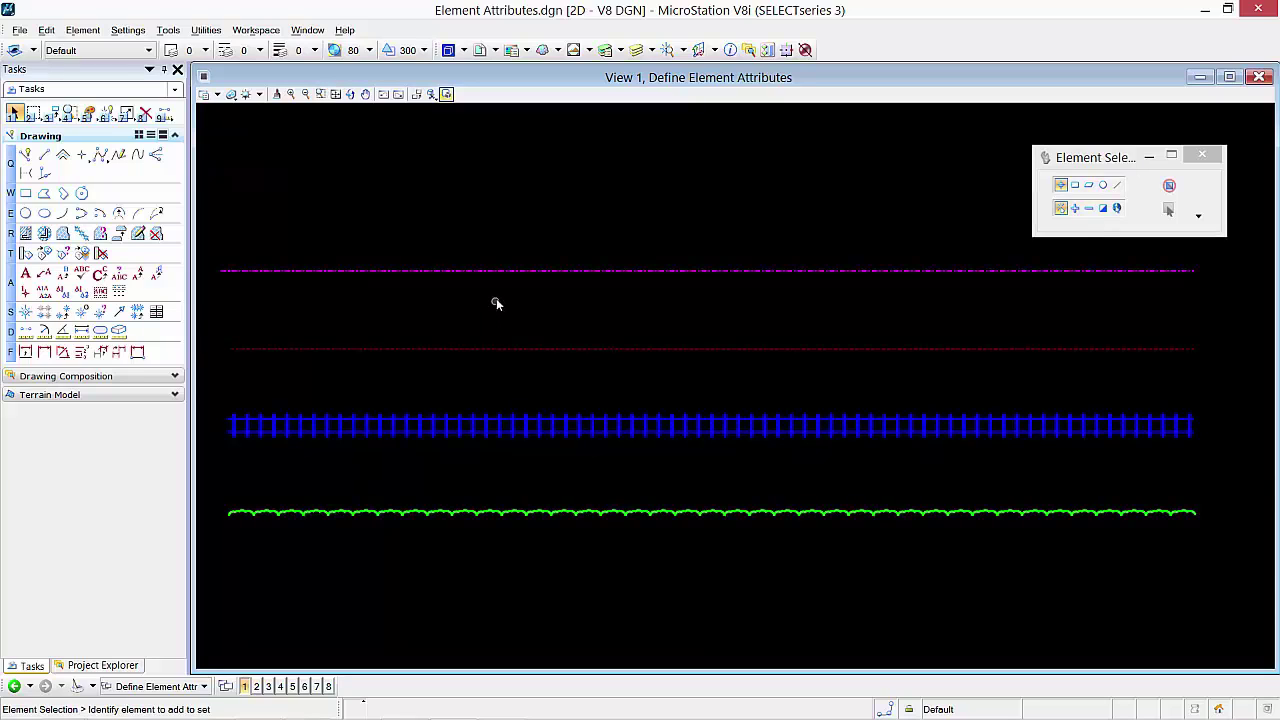
pyautogui.scroll(2, 500, 289)
pyautogui.scroll(1, 500, 292)
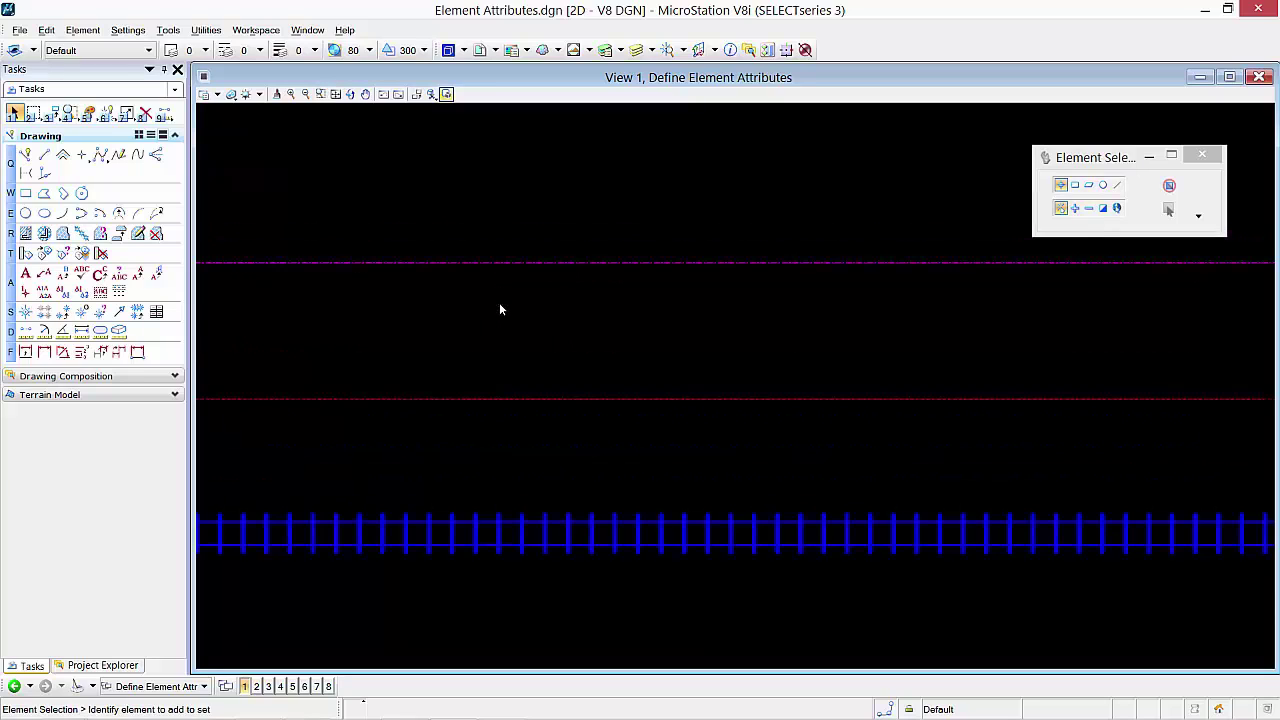
pyautogui.scroll(-1, 499, 305)
pyautogui.scroll(-2, 395, 370)
pyautogui.scroll(3, 659, 502)
pyautogui.scroll(-4, 617, 461)
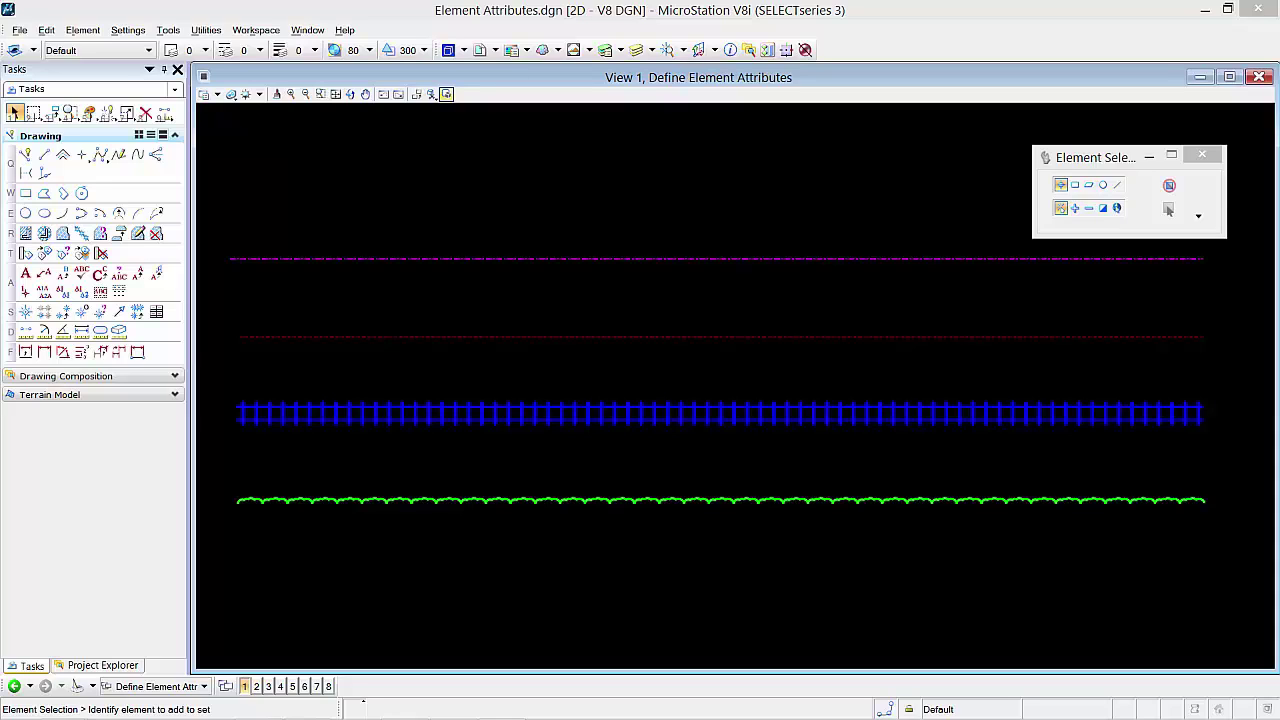
# - Set the Define Element Attributes model's annotation scale to 1:5, try another scale, then fit the drawing
pyautogui.click(448, 51)
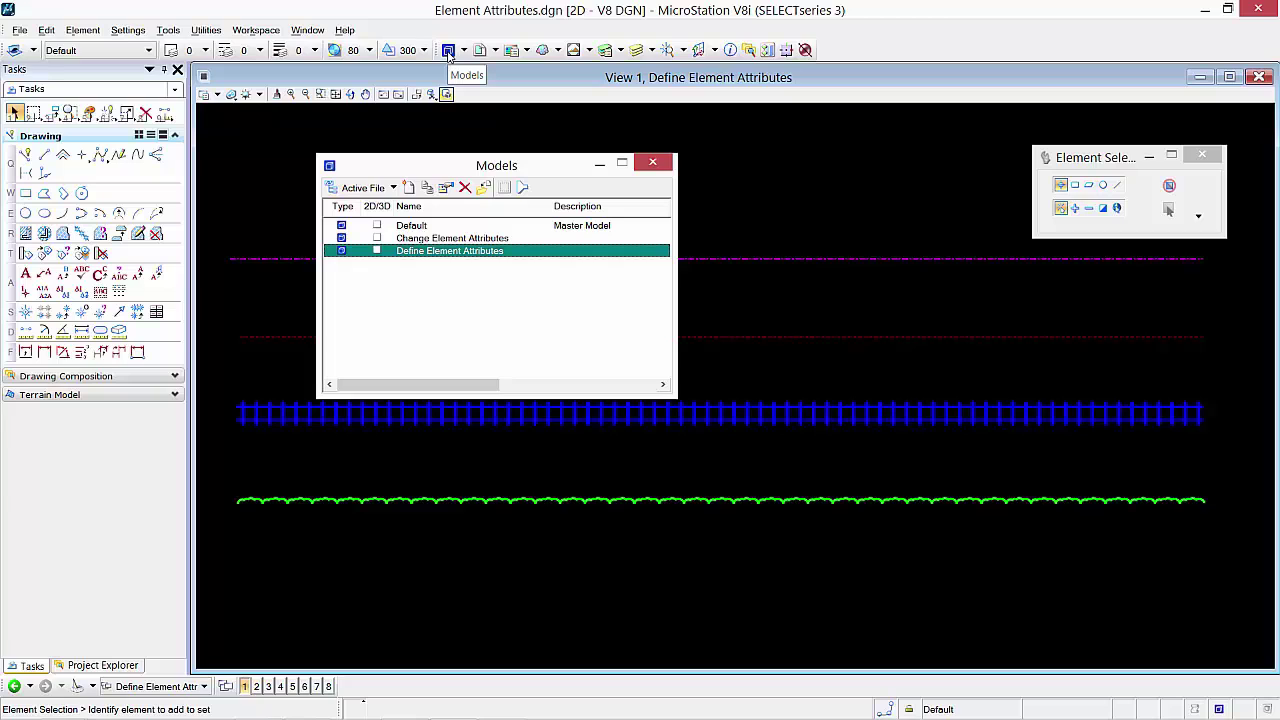
pyautogui.click(446, 188)
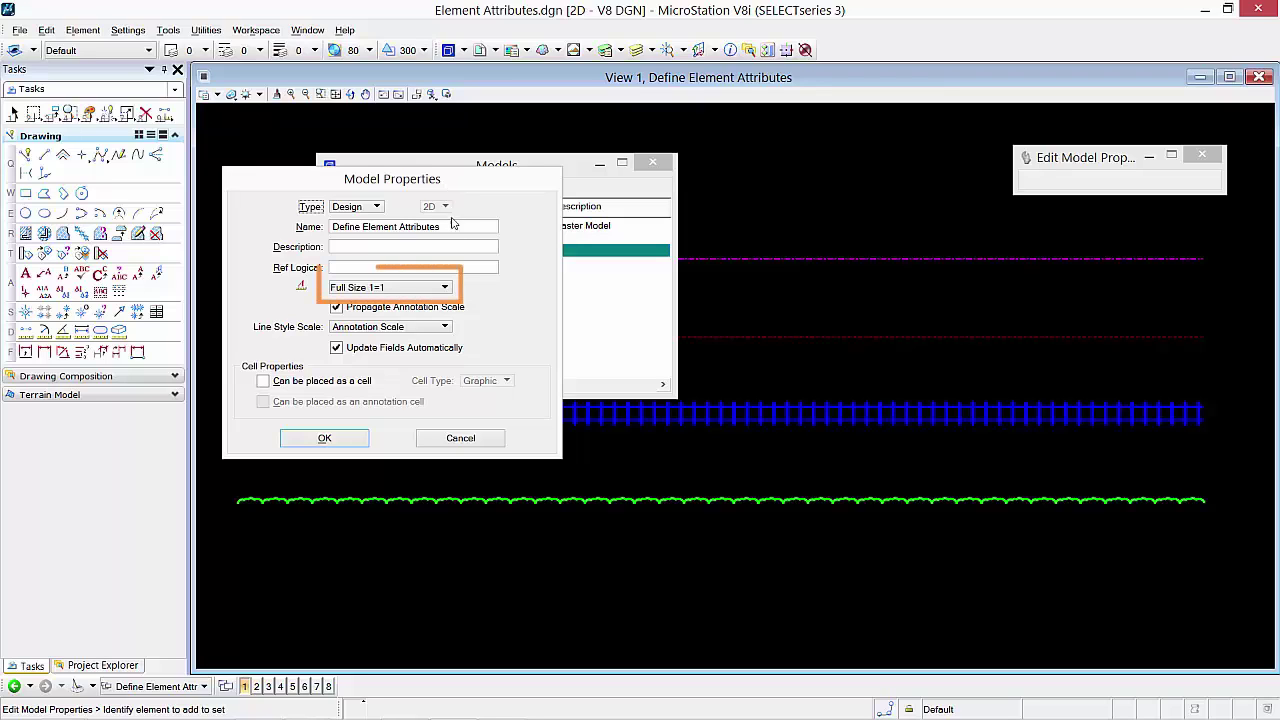
pyautogui.click(432, 290)
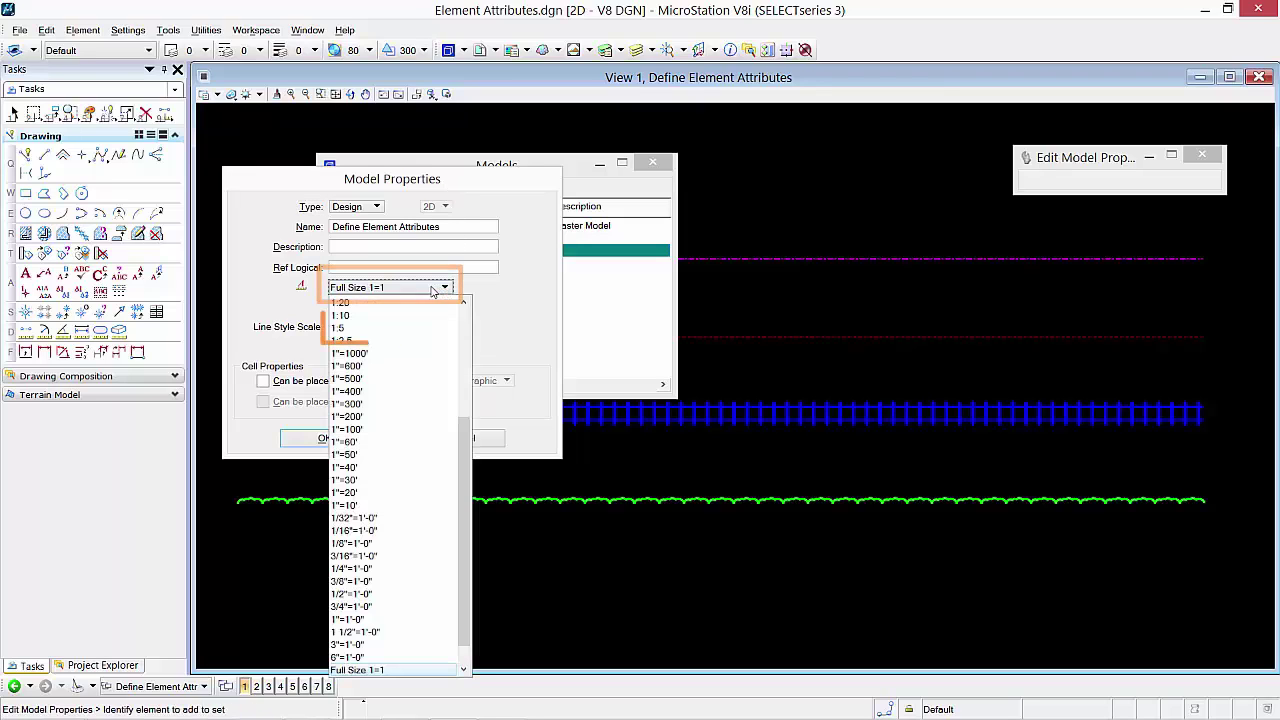
pyautogui.click(384, 334)
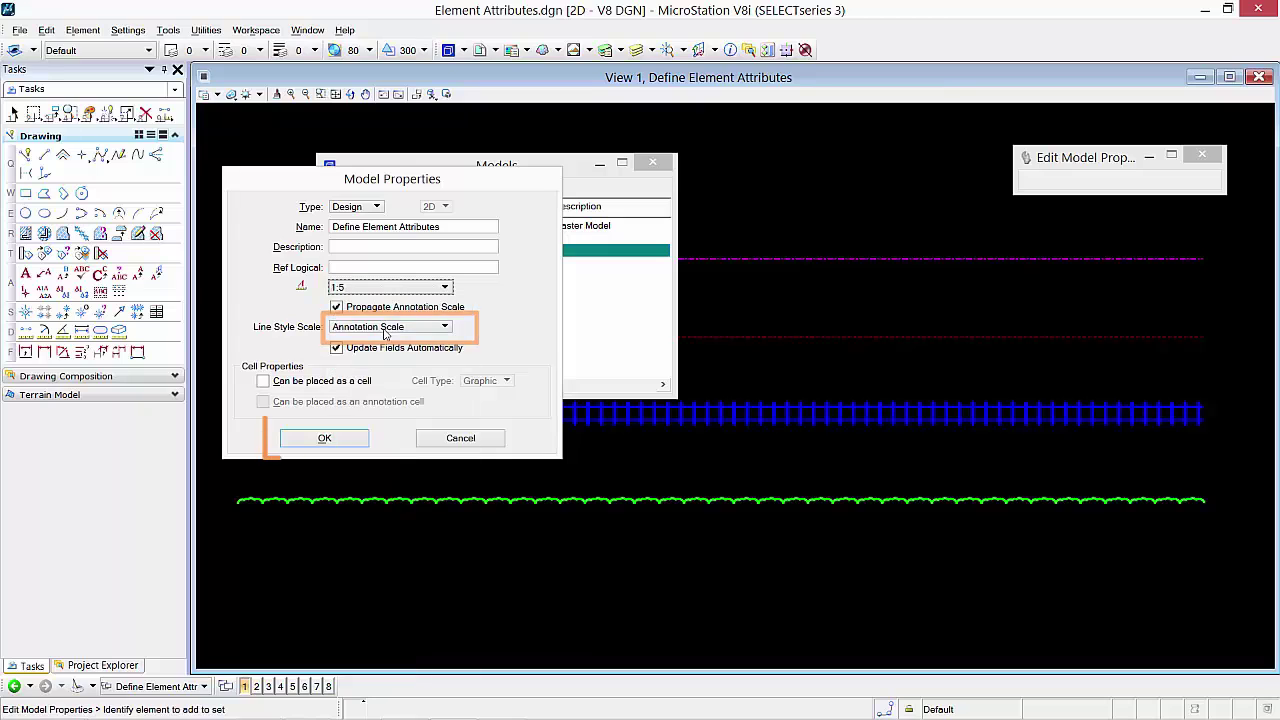
pyautogui.click(341, 444)
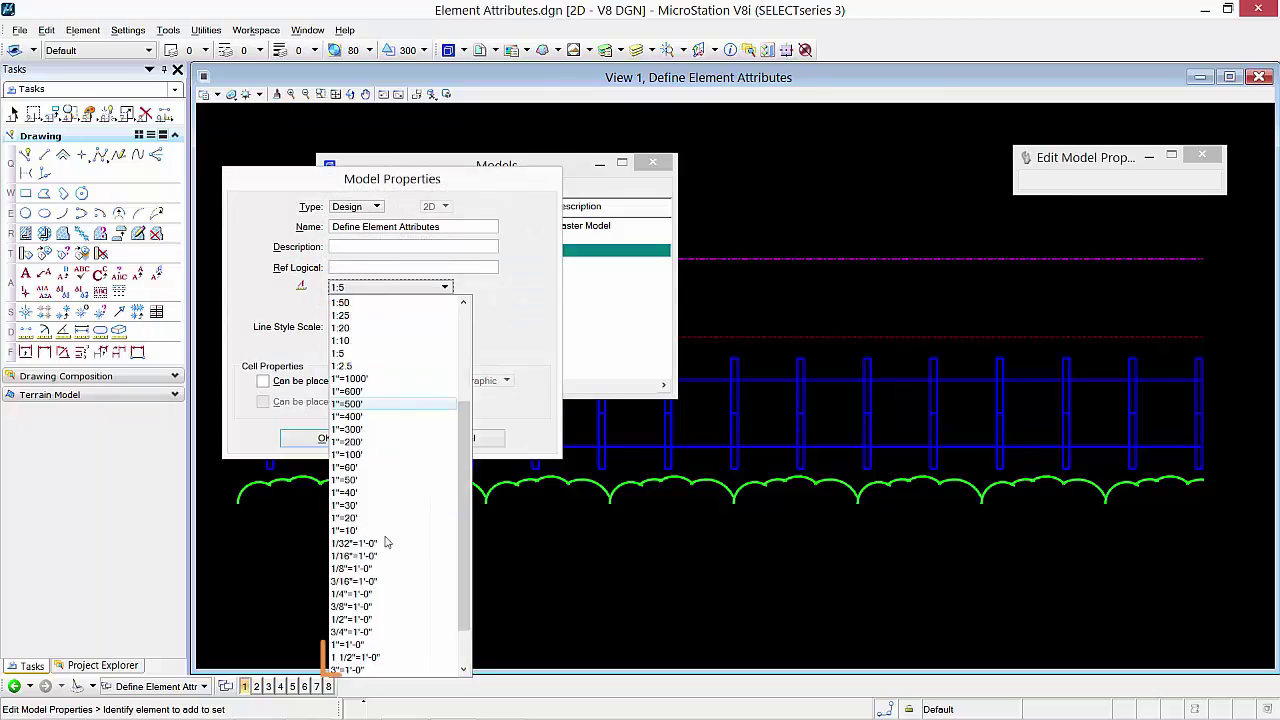
pyautogui.click(386, 414)
pyautogui.click(350, 440)
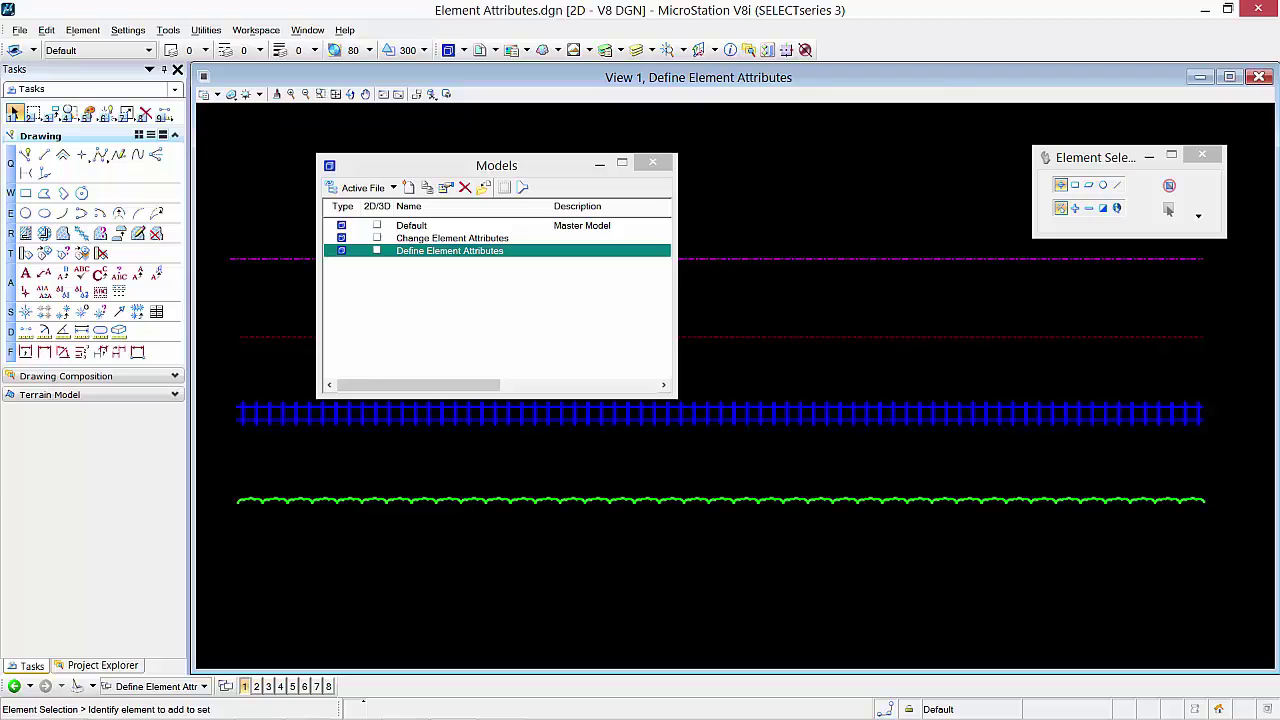
pyautogui.click(446, 94)
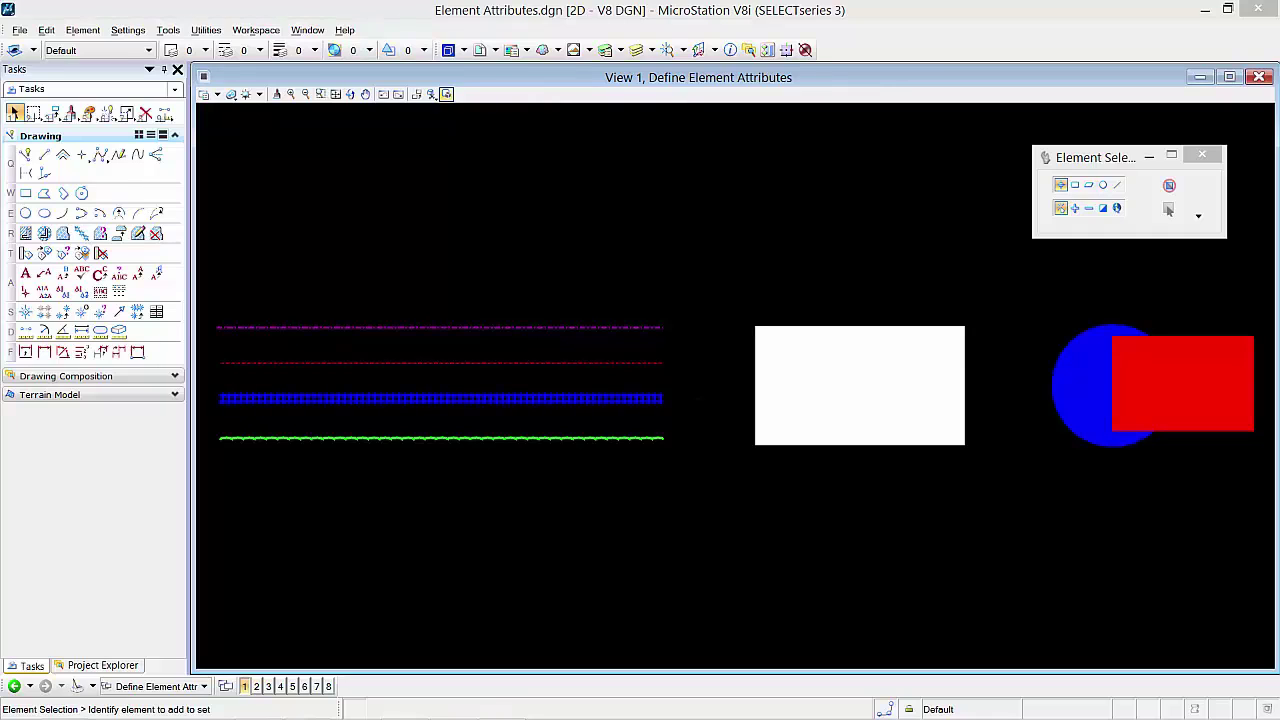
pyautogui.click(297, 51)
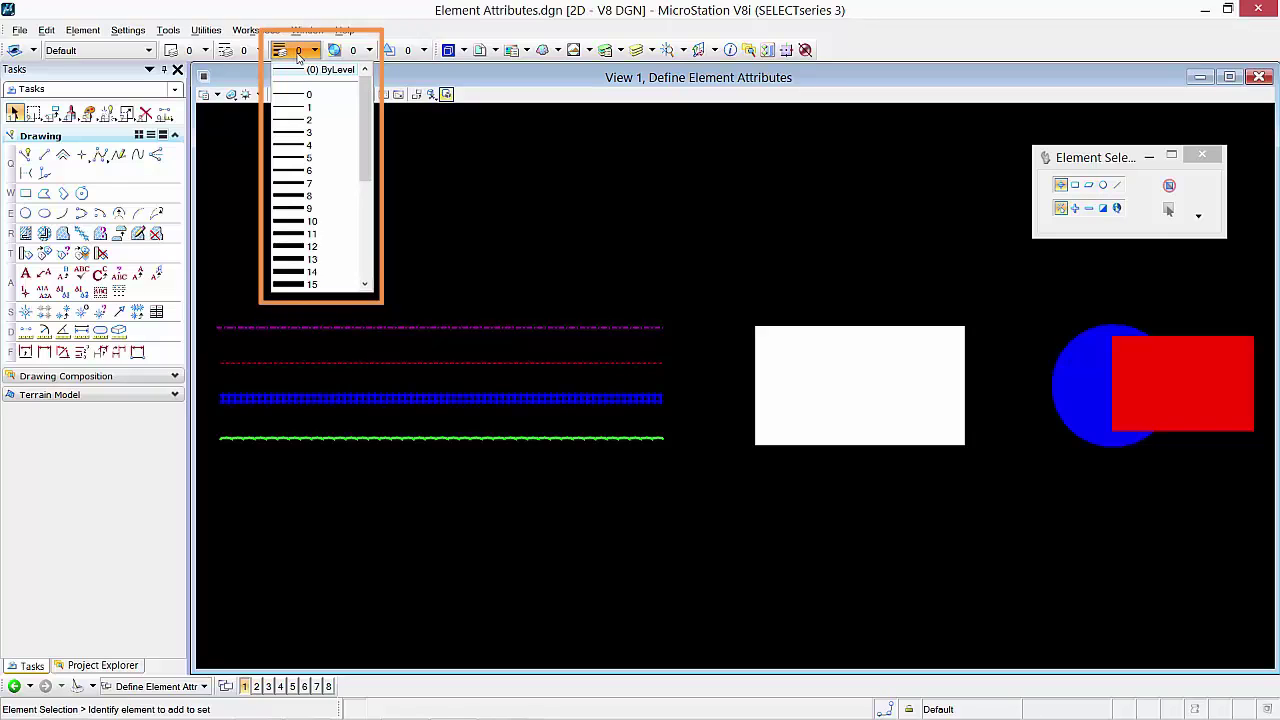
pyautogui.scroll(-2, 308, 237)
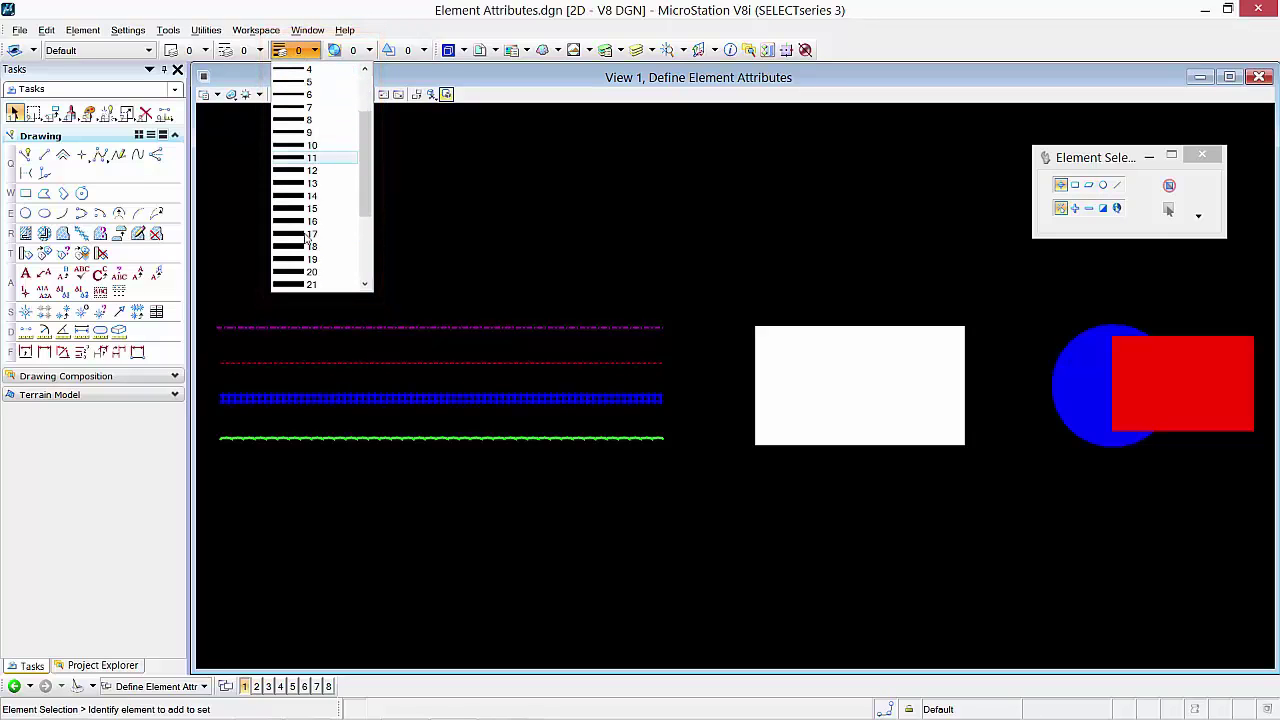
pyautogui.scroll(-1, 308, 237)
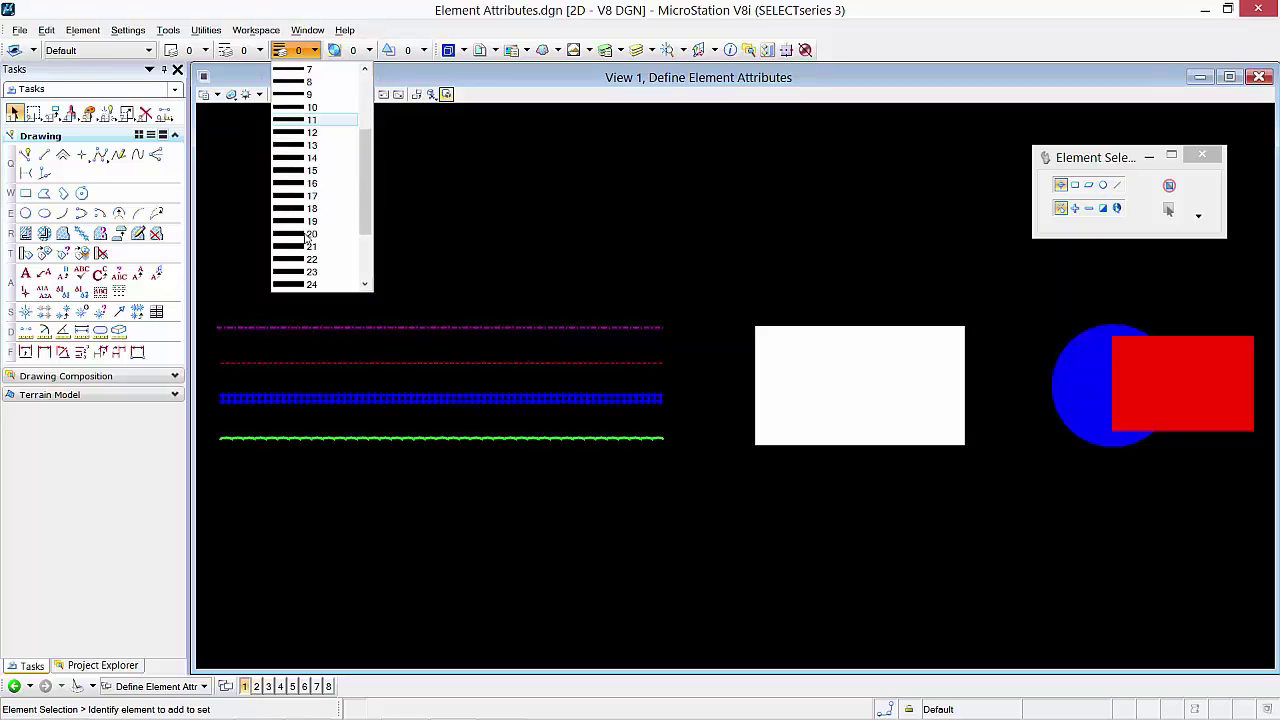
pyautogui.scroll(-2, 308, 237)
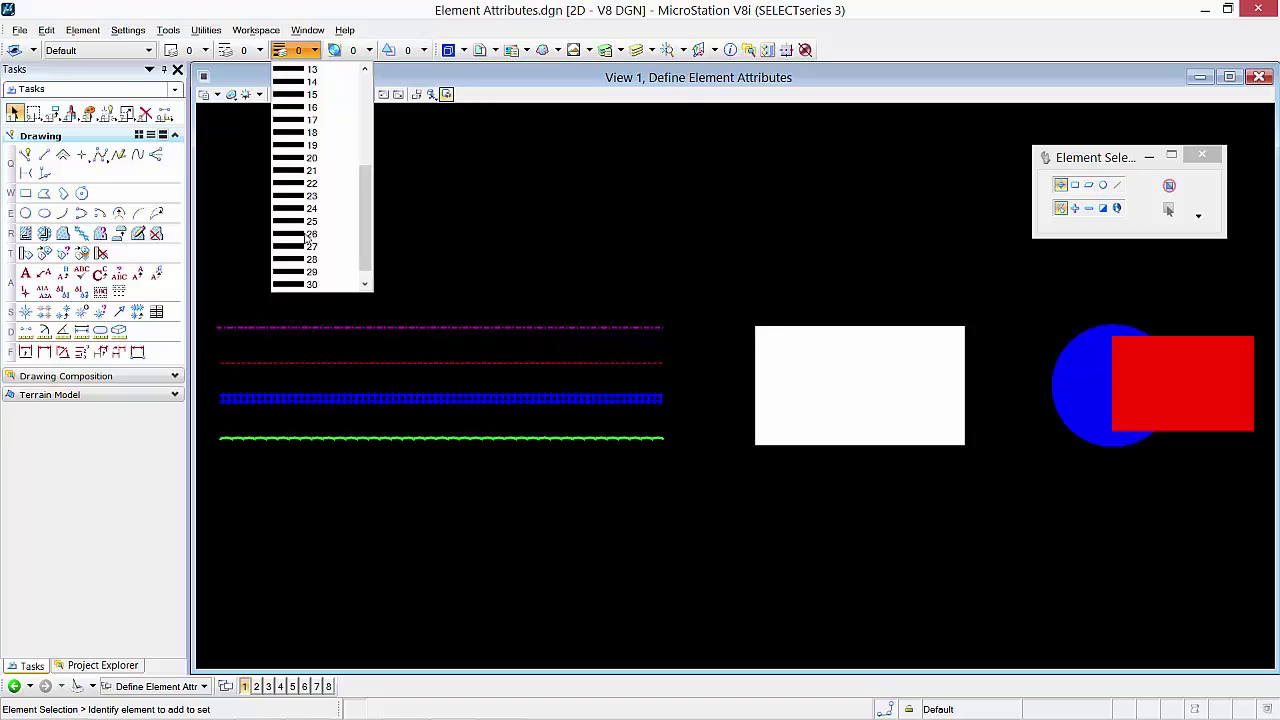
pyautogui.hotkey('ctrl', 'z')
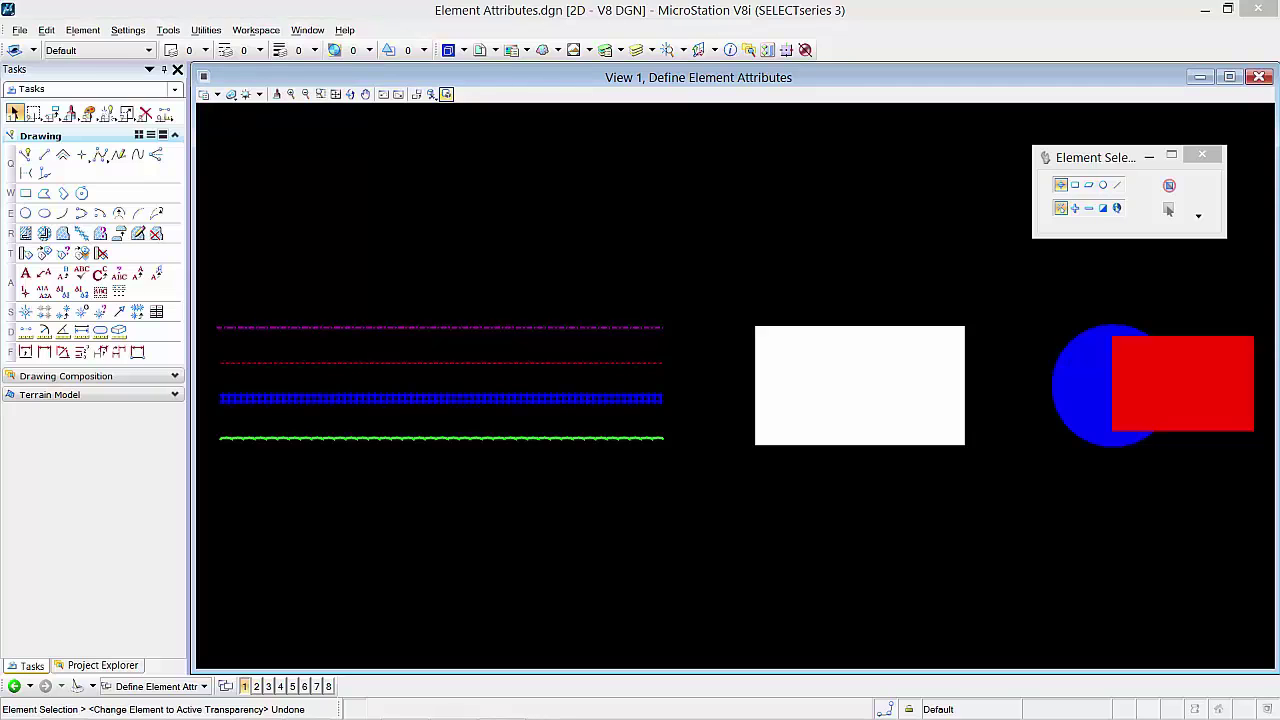
# - Set the white rectangle's transparency to 80 so the 'peek-a-boo' text shows through
pyautogui.click(346, 52)
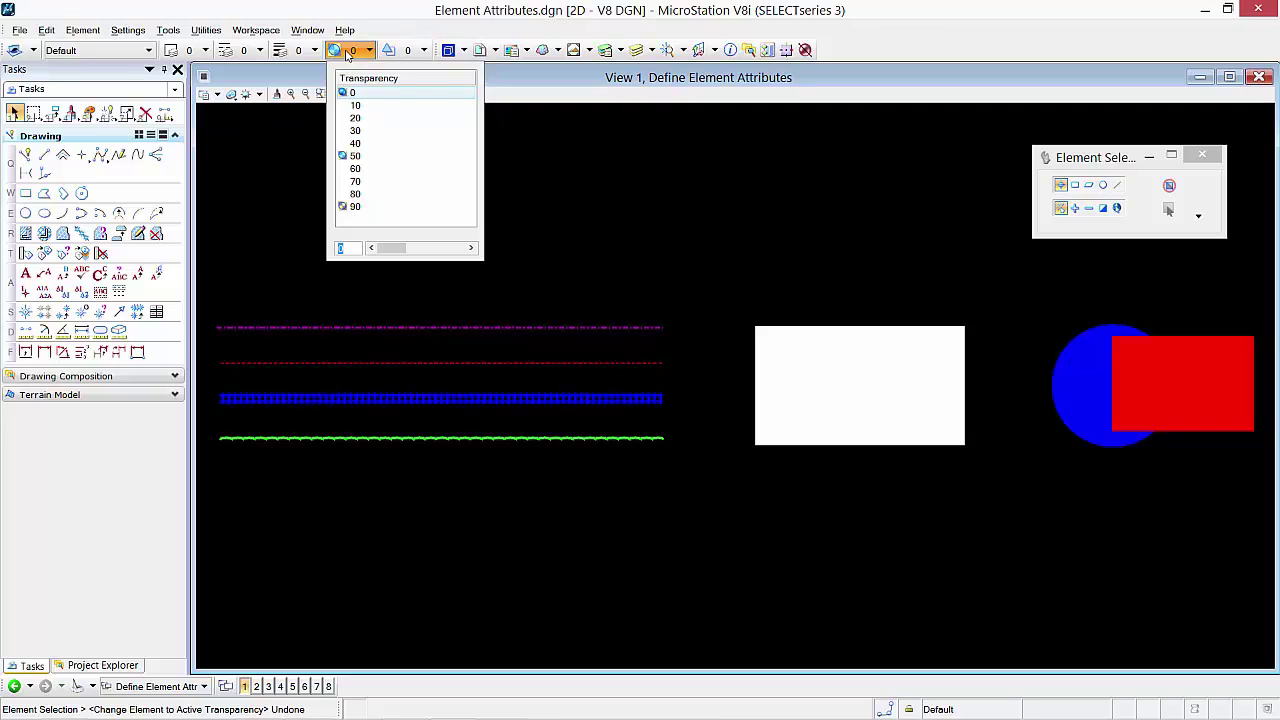
pyautogui.click(549, 178)
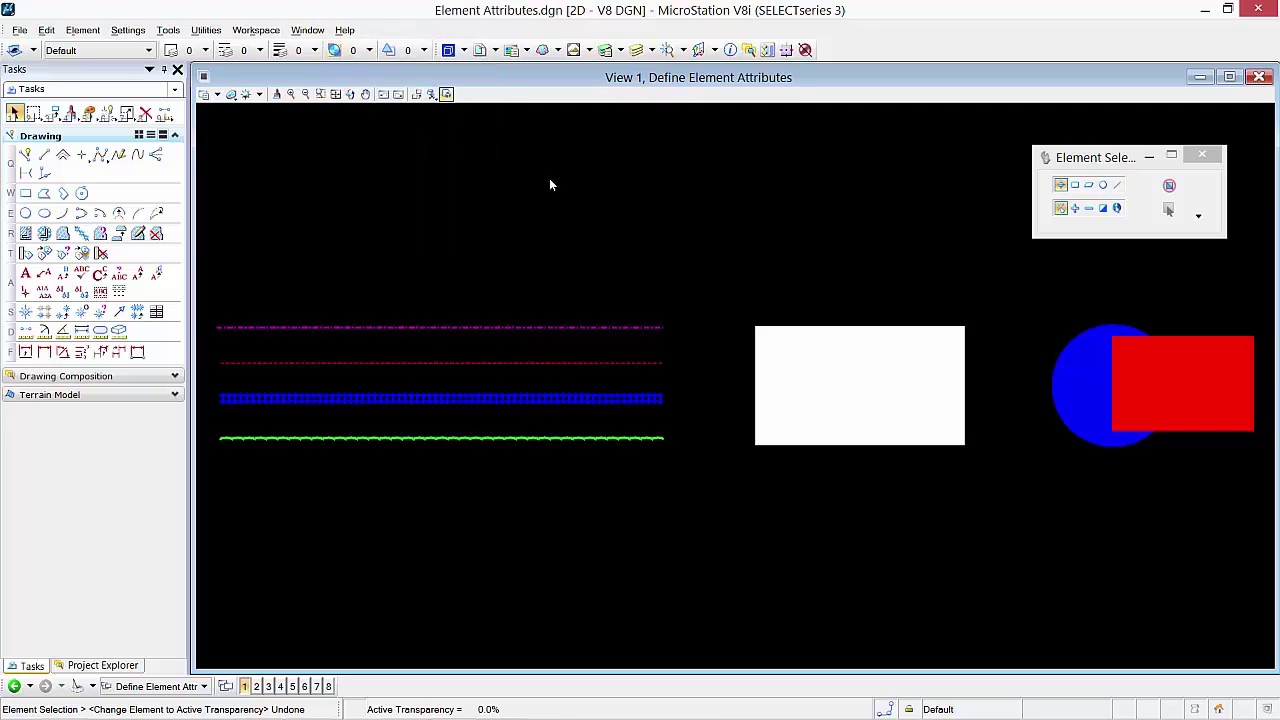
pyautogui.click(777, 334)
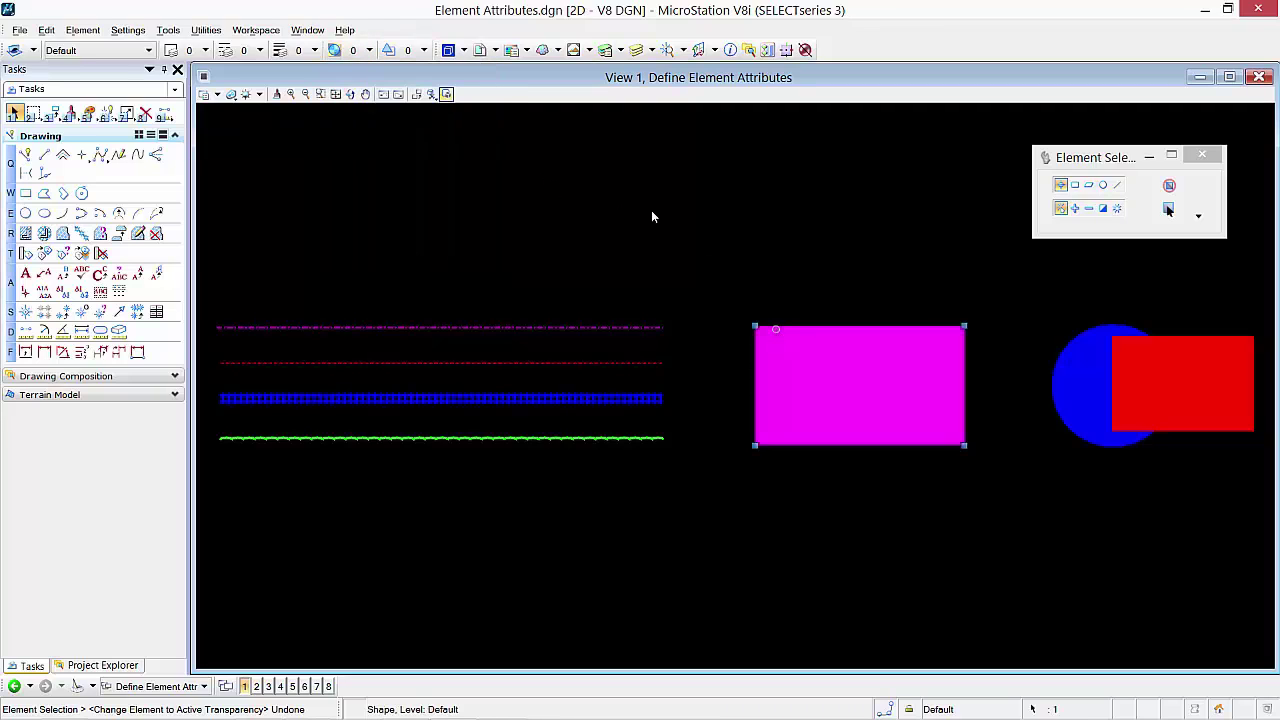
pyautogui.click(355, 50)
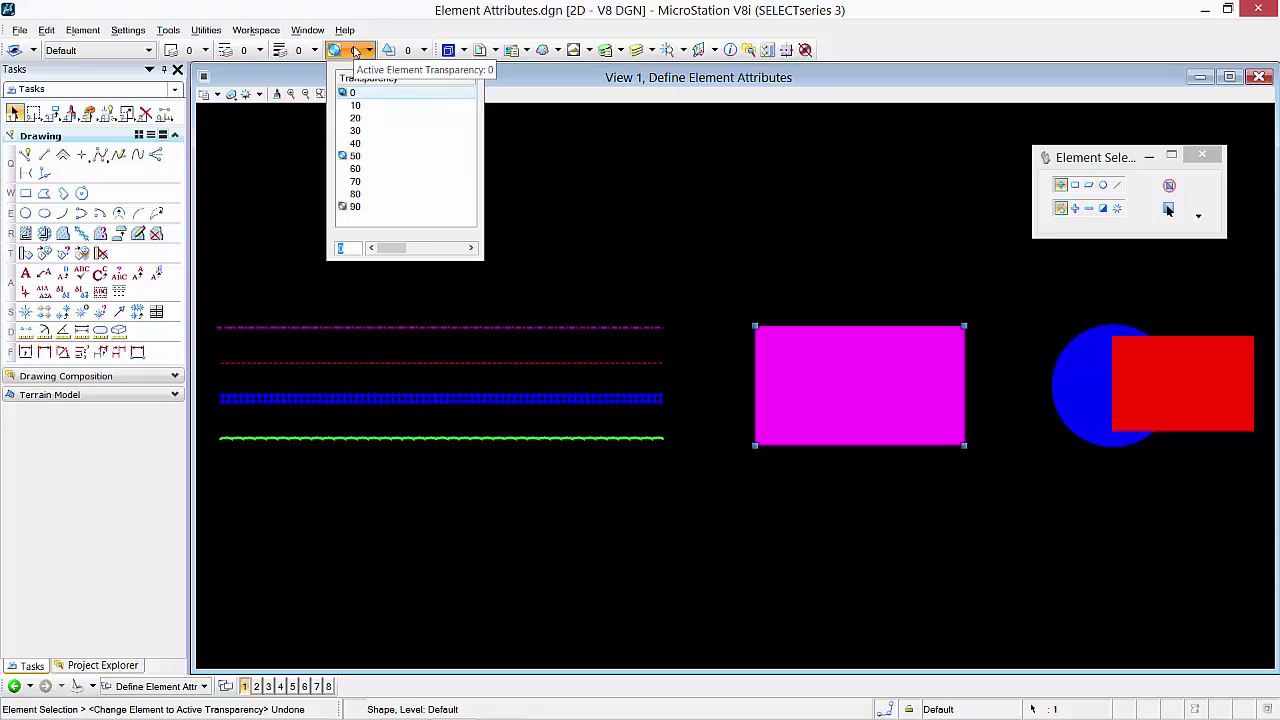
pyautogui.click(361, 194)
pyautogui.click(701, 258)
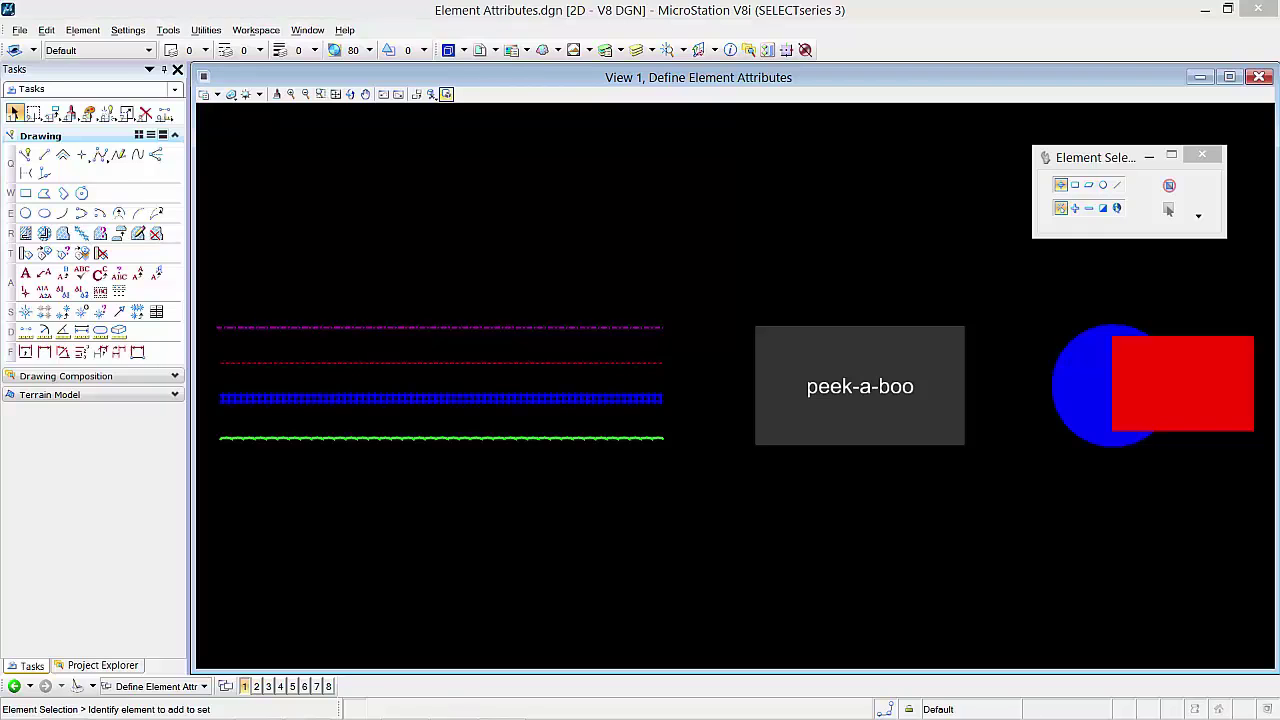
# - Show the element priority list, ranging from -500 to 500, with active priority 0
pyautogui.click(413, 52)
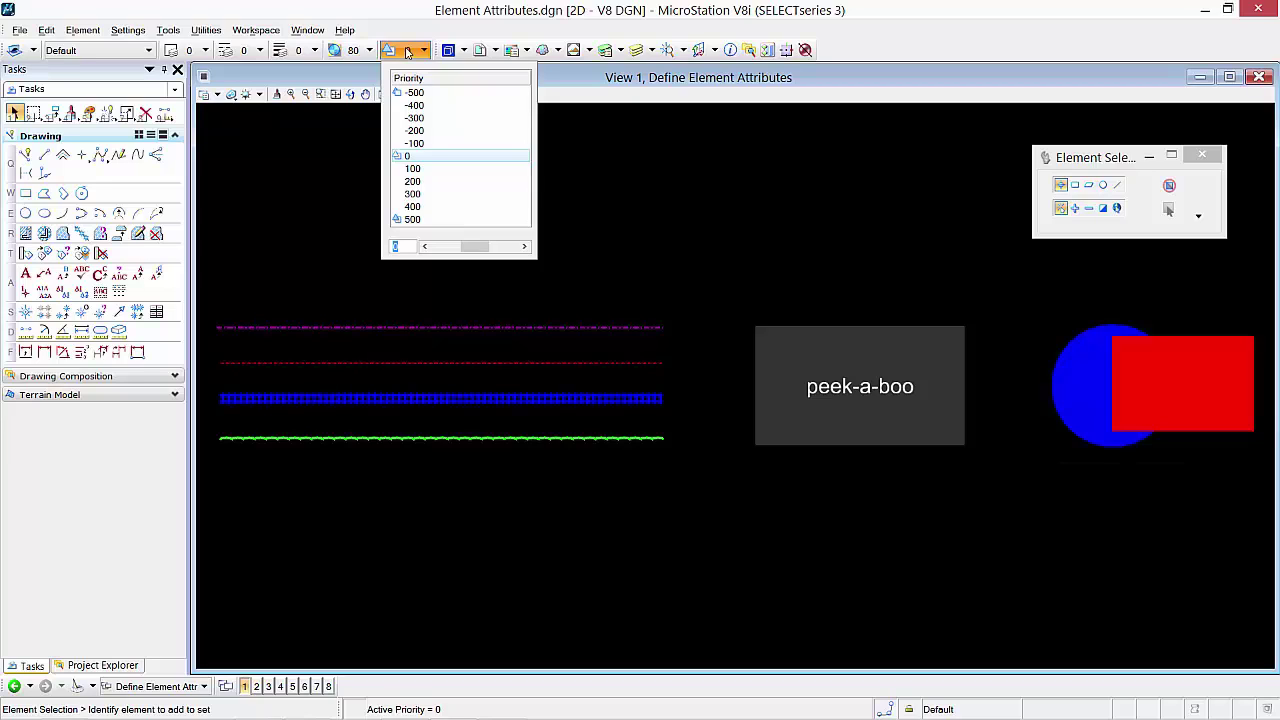
# - Give the blue circle priority 300 so it draws above the red rectangle
pyautogui.click(791, 204)
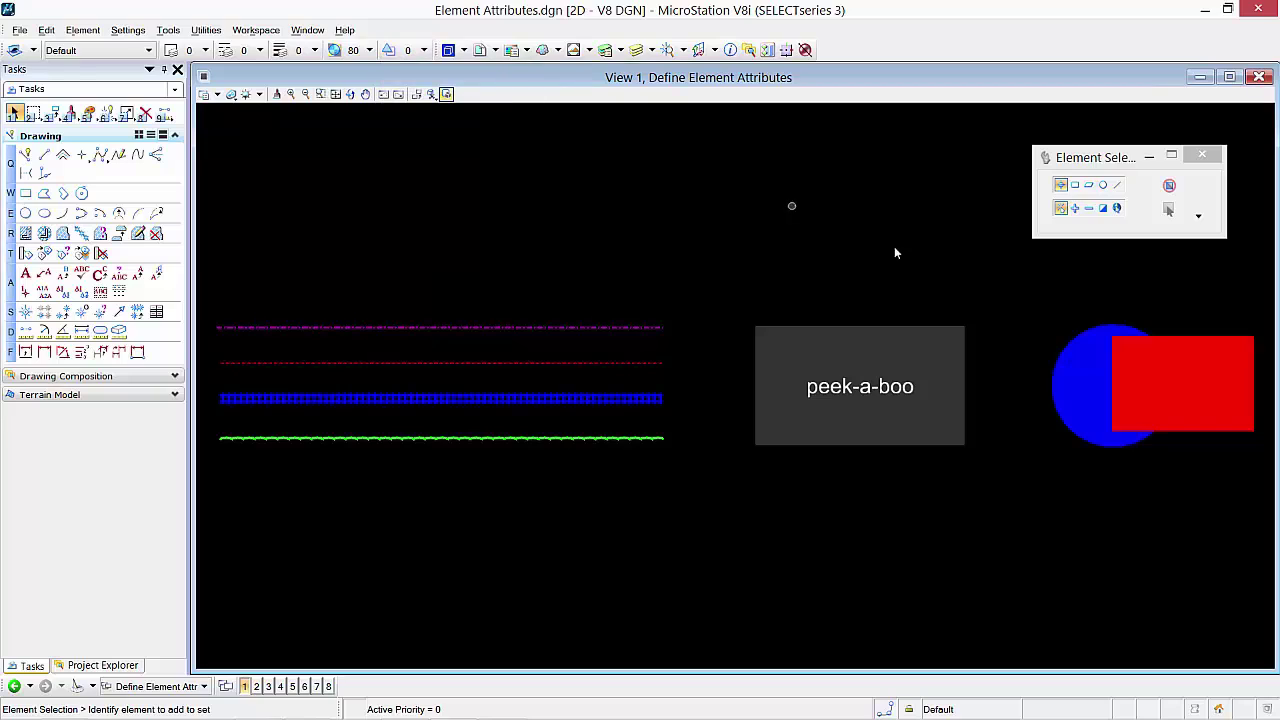
pyautogui.click(1084, 343)
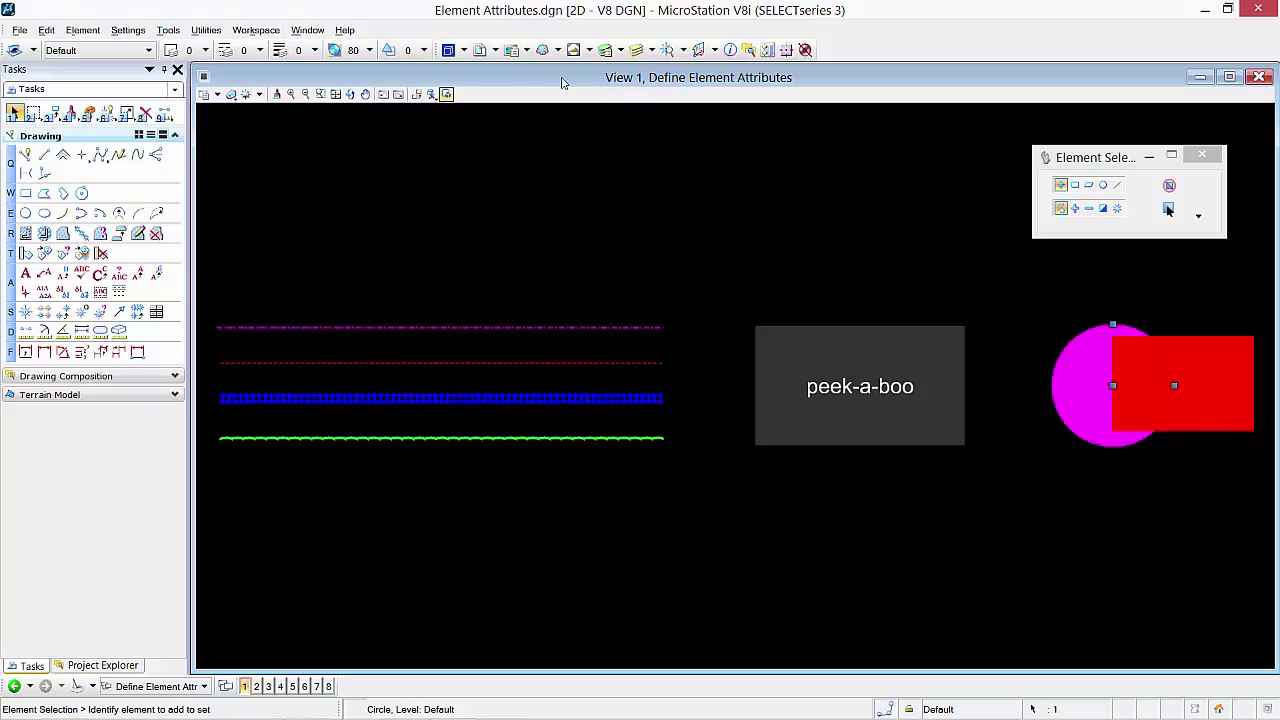
pyautogui.click(403, 51)
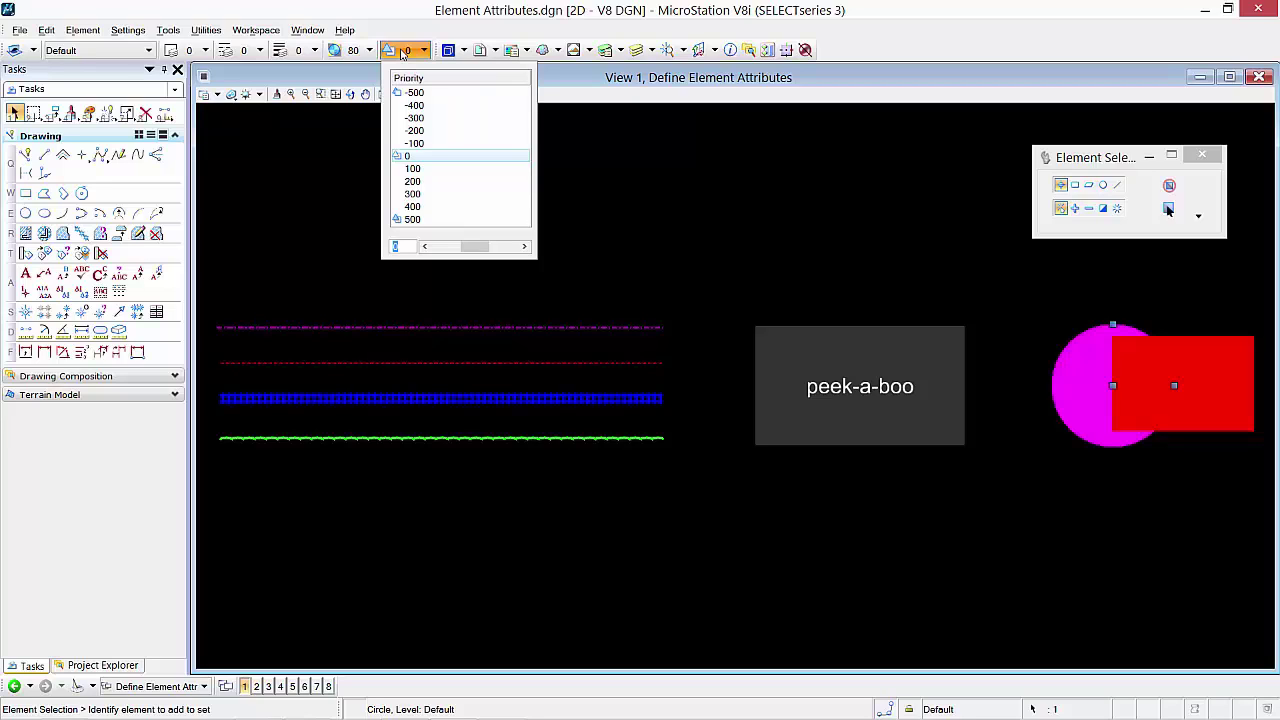
pyautogui.click(418, 193)
pyautogui.click(670, 231)
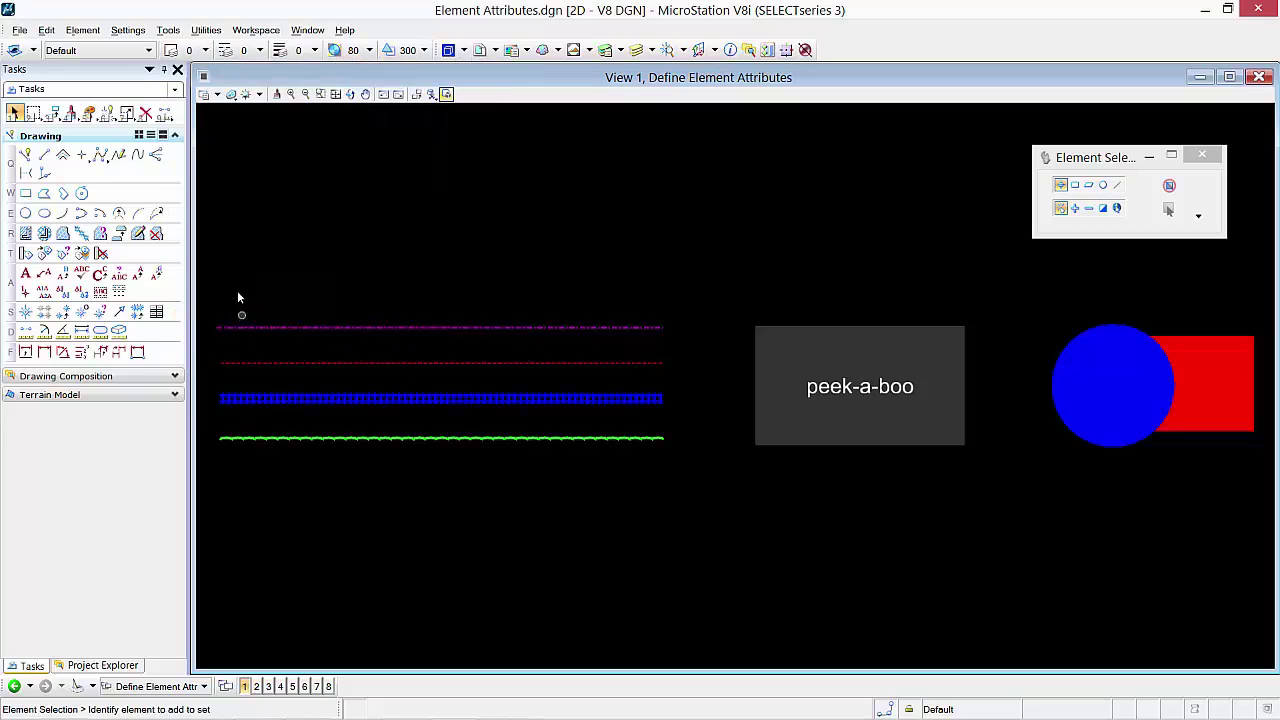
# - Briefly open and close two more Attributes toolbar dropdown lists
pyautogui.click(255, 50)
pyautogui.click(248, 74)
pyautogui.click(305, 50)
pyautogui.click(300, 73)
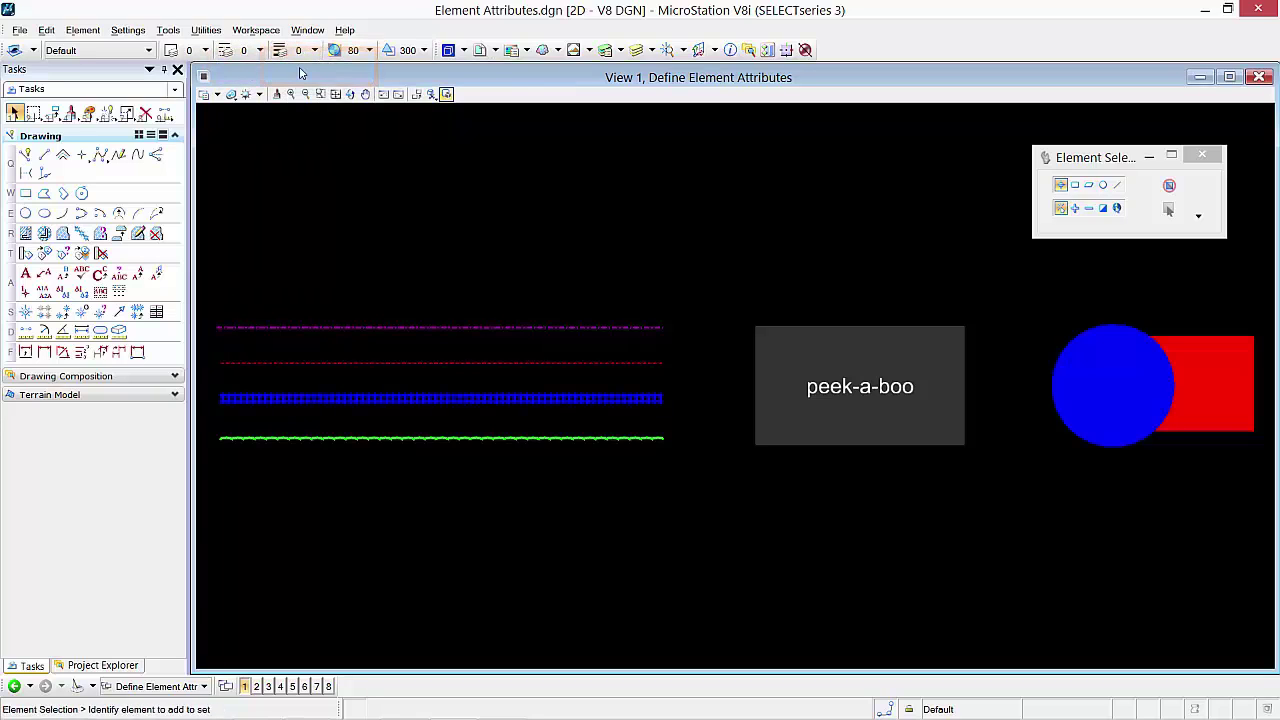